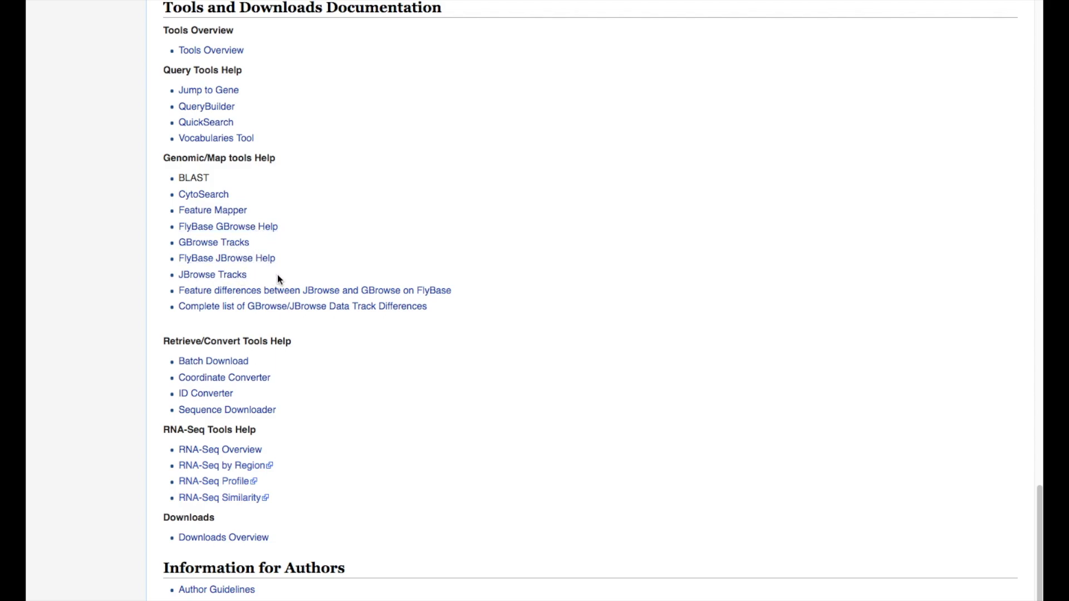
Open the 'Feature differences between JBrowse and GBrowse on FlyBase' wiki page
left_click(412, 297)
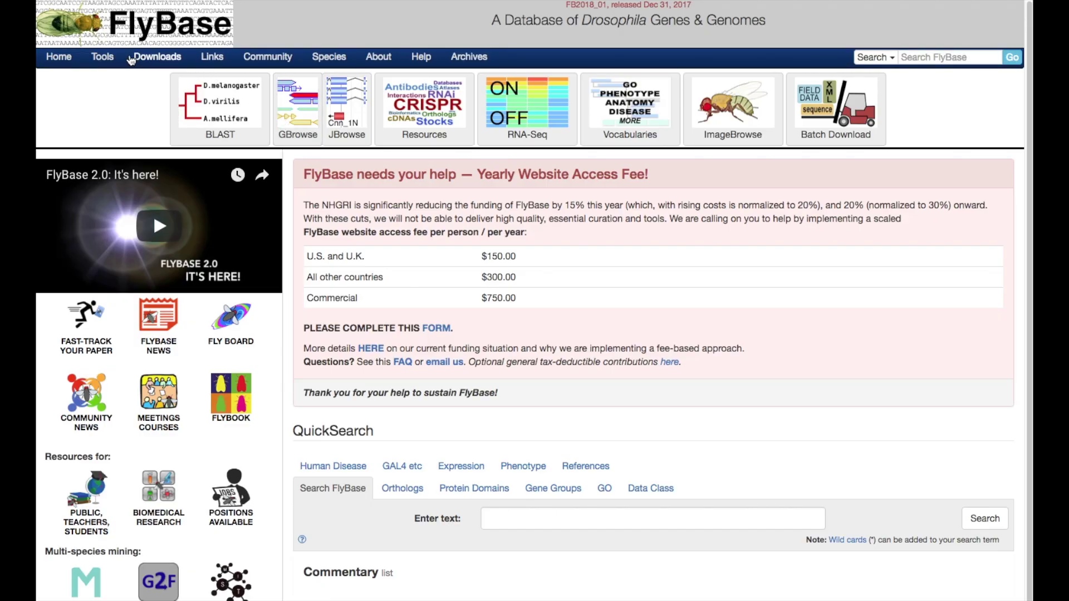
Search FlyBase for rut, open the rut gene report, and launch JBrowse at 2L:824516..834698
left_click(103, 59)
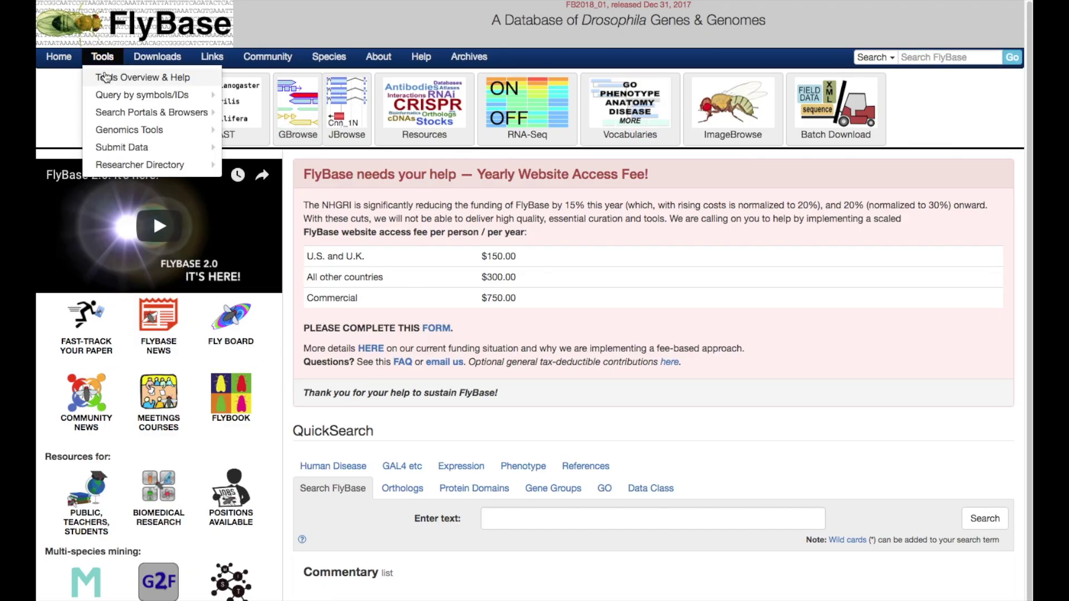
mouse_move(121, 129)
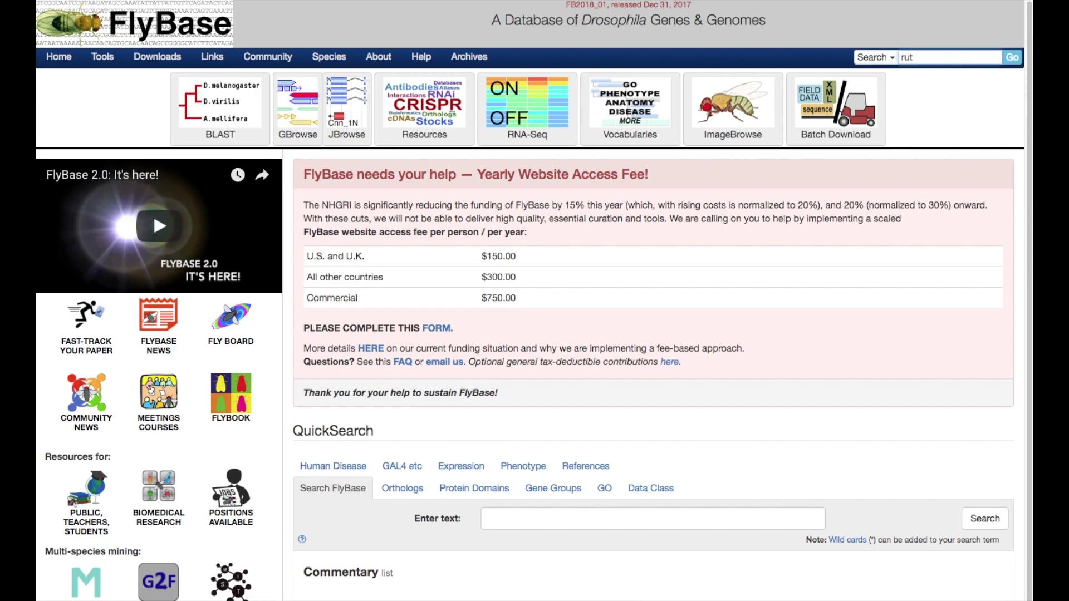
key("Return")
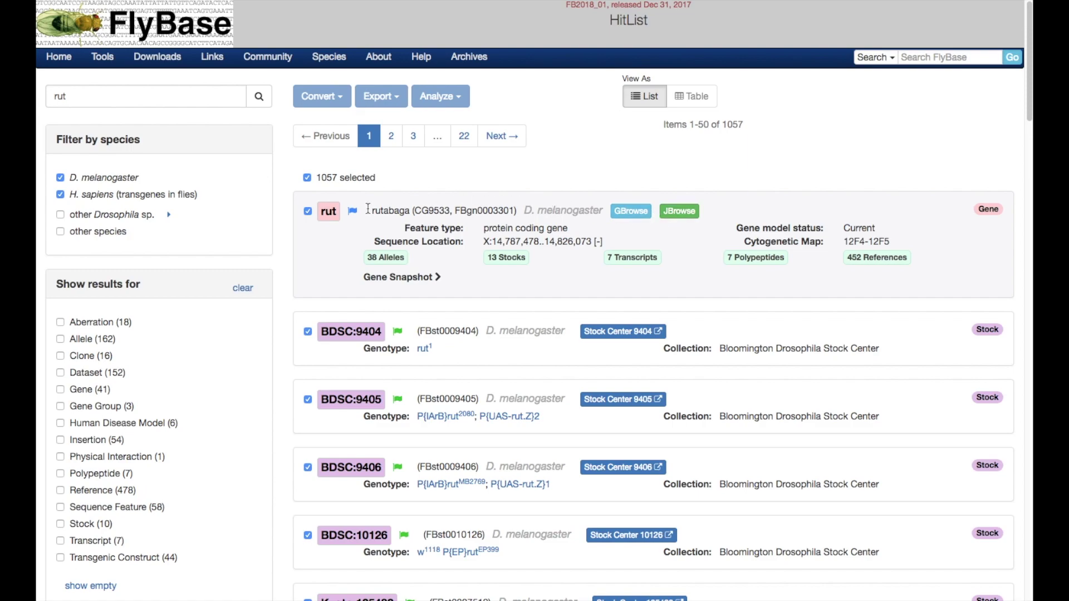
left_click(328, 212)
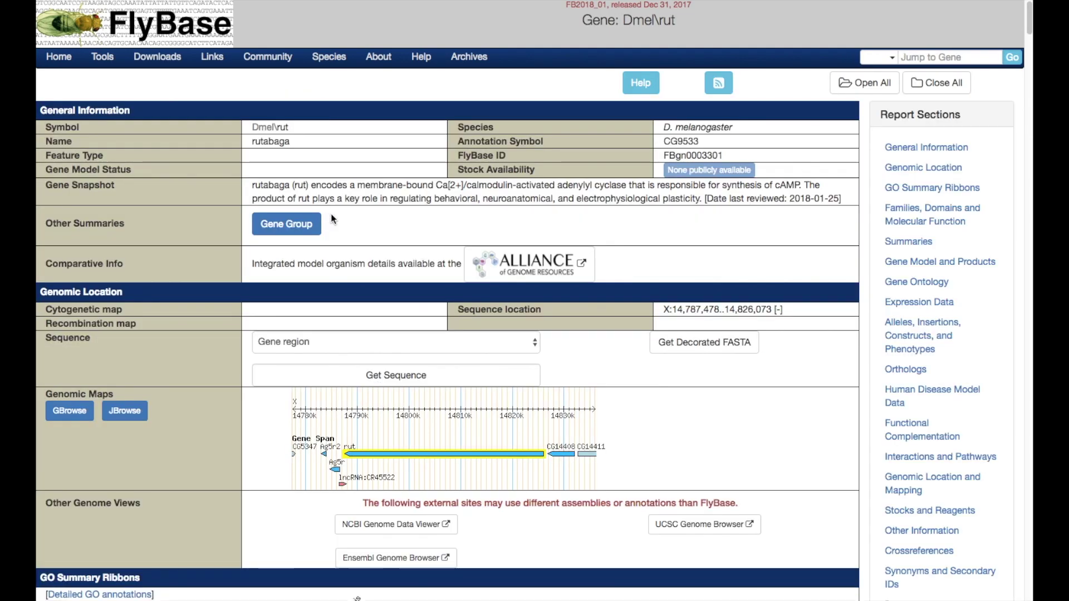
left_click(124, 411)
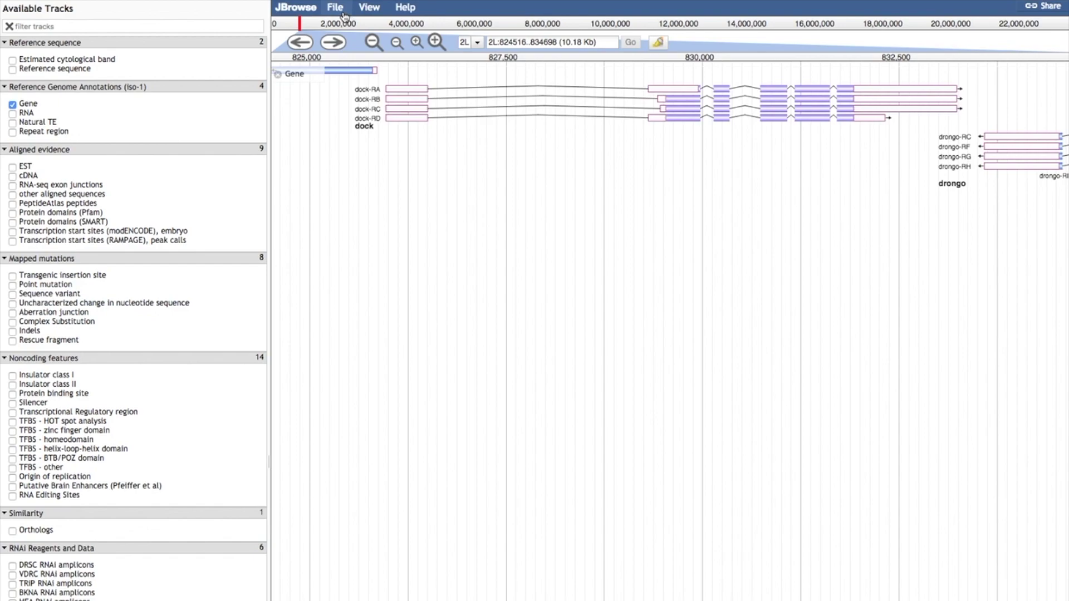
left_click(337, 9)
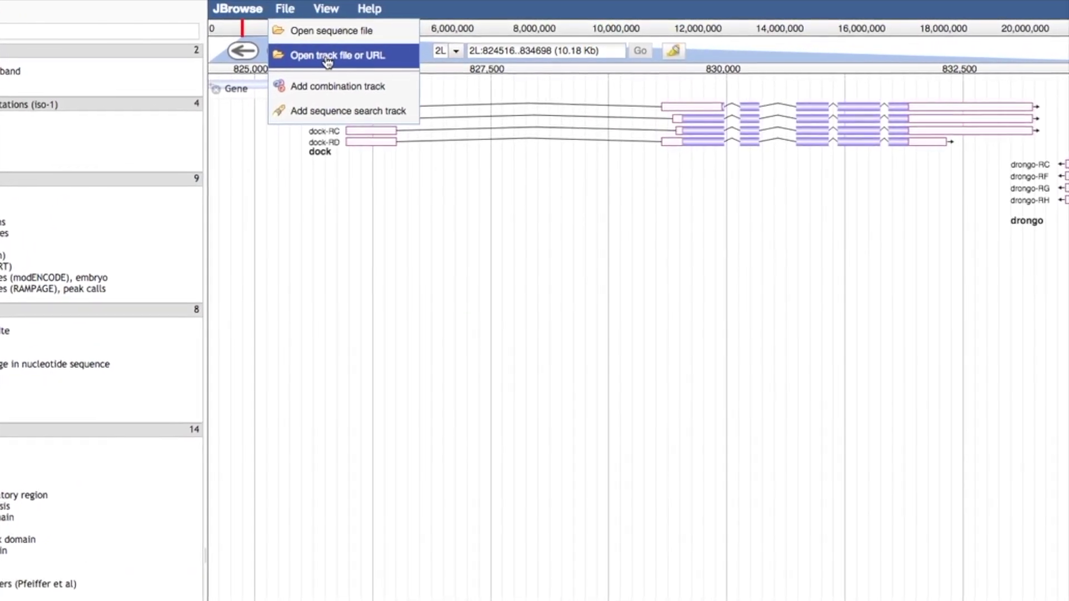
mouse_move(319, 9)
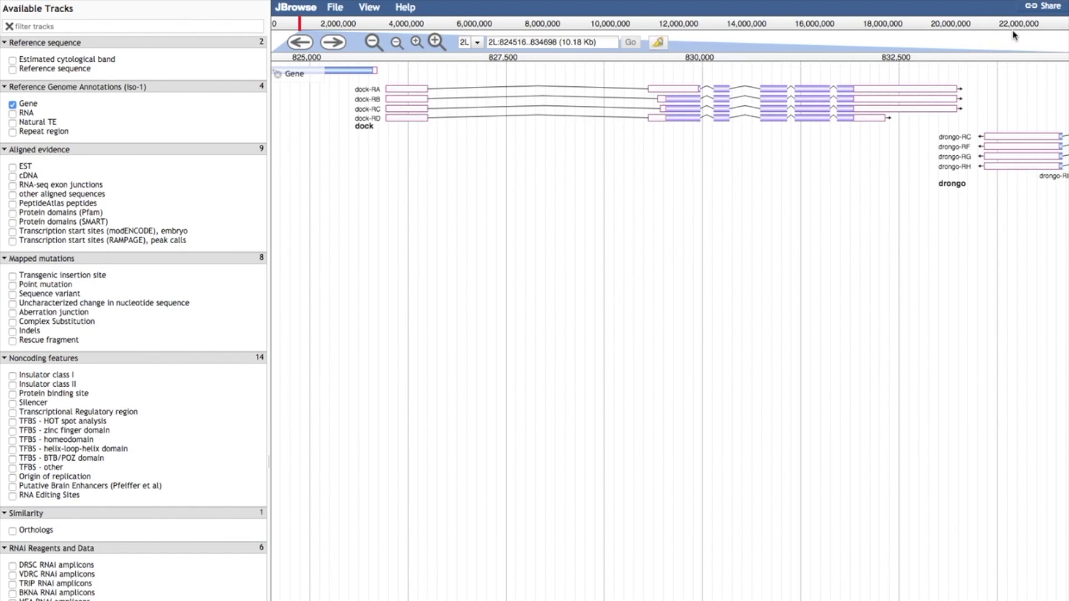
left_click(1043, 6)
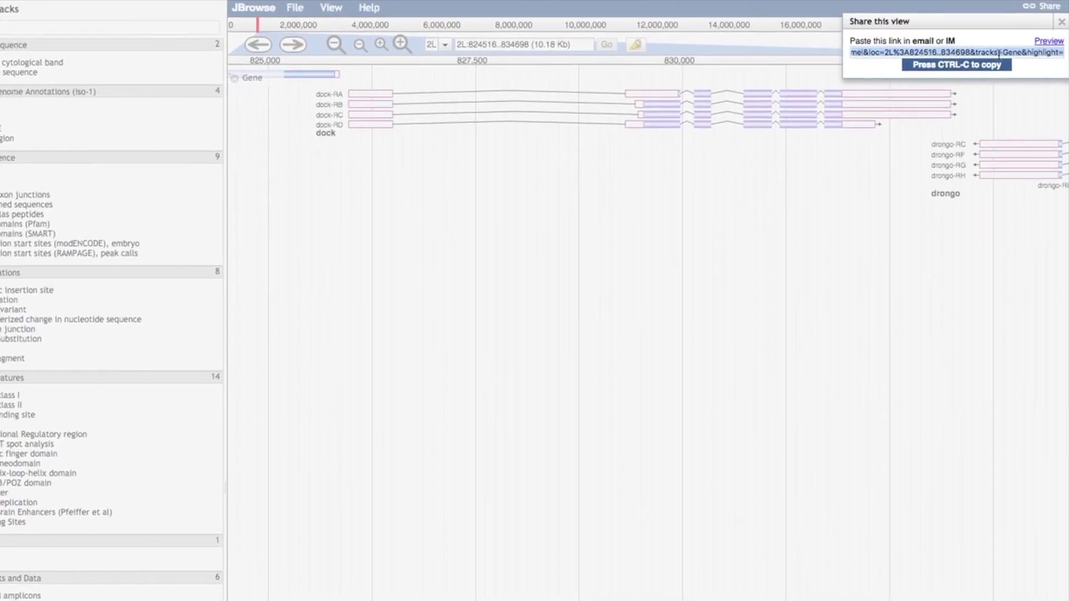
left_click(1059, 27)
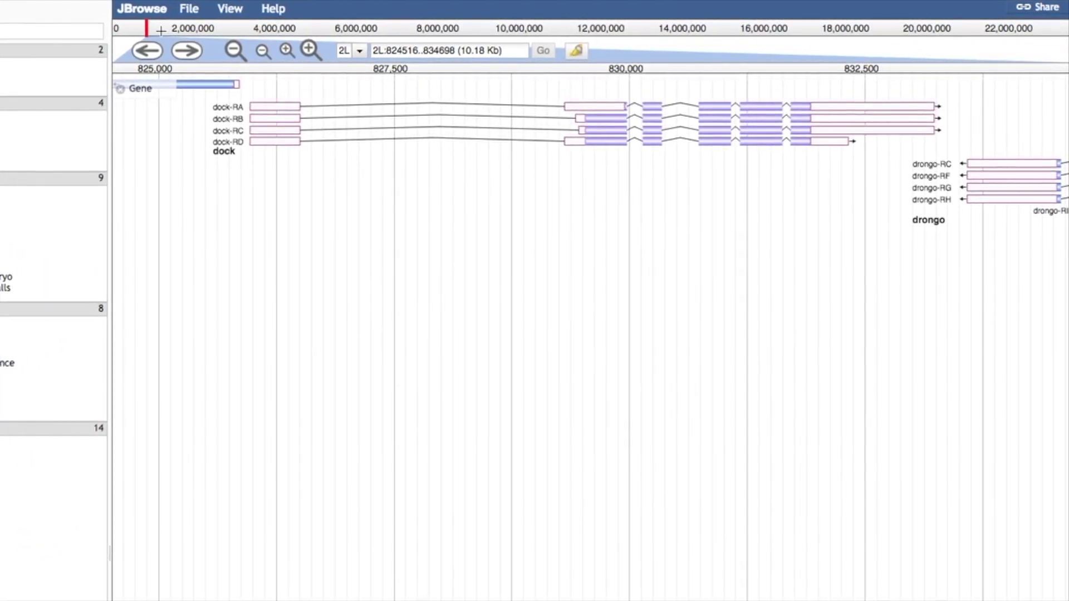
Move to about 3.5 Mb on 2L and zoom to 2L:3517708..3521964 around CG8851
left_click(125, 32)
left_click_drag(99, 30, 193, 30)
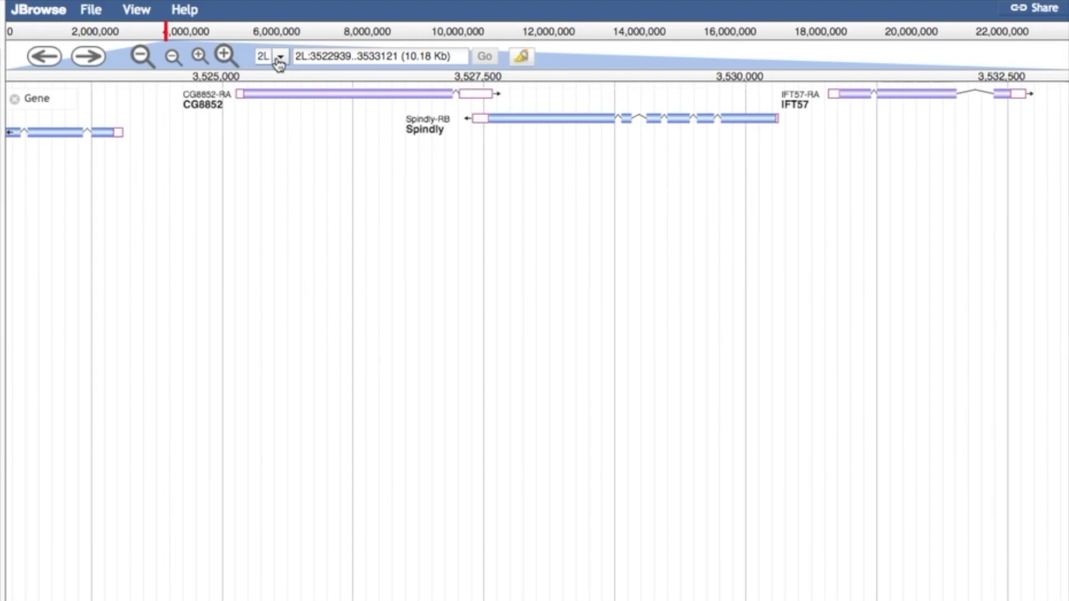
key("Left")
key("Left")
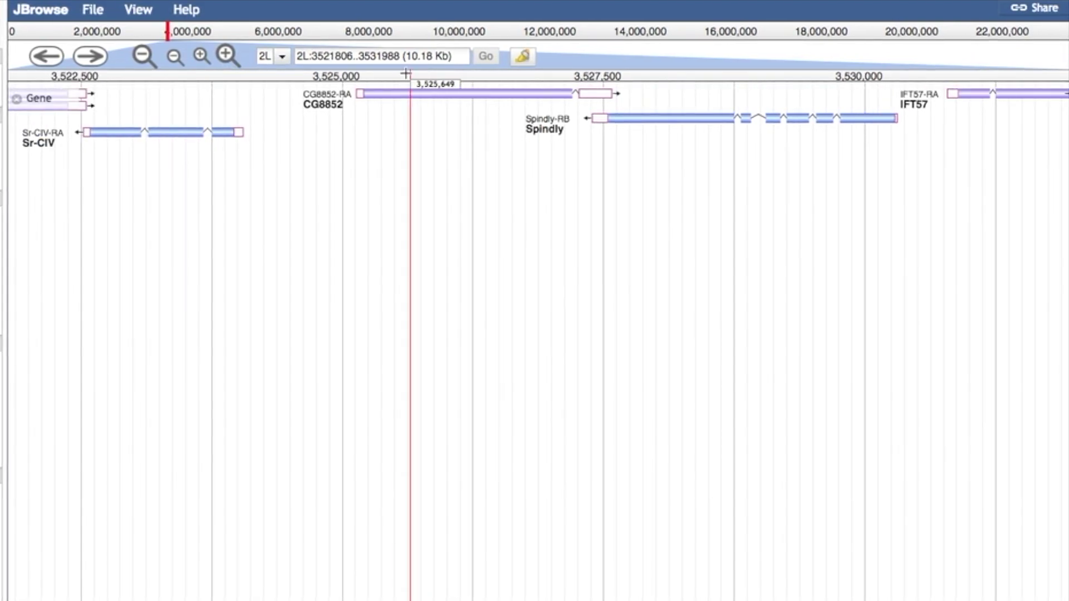
key("Left")
key("Left")
key("Left")
key("Left")
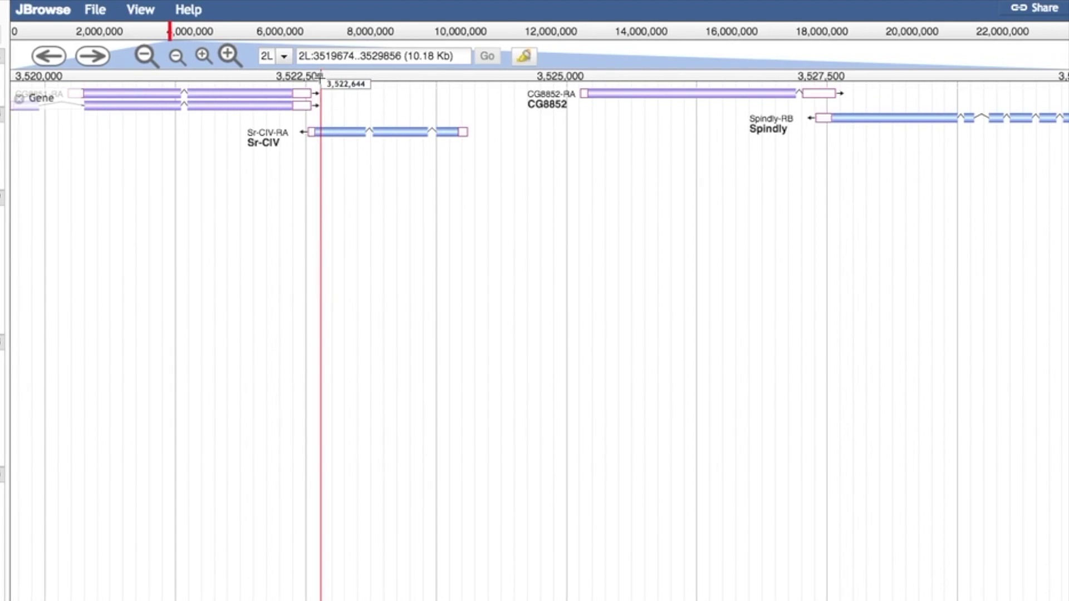
left_click_drag(321, 239, 706, 169)
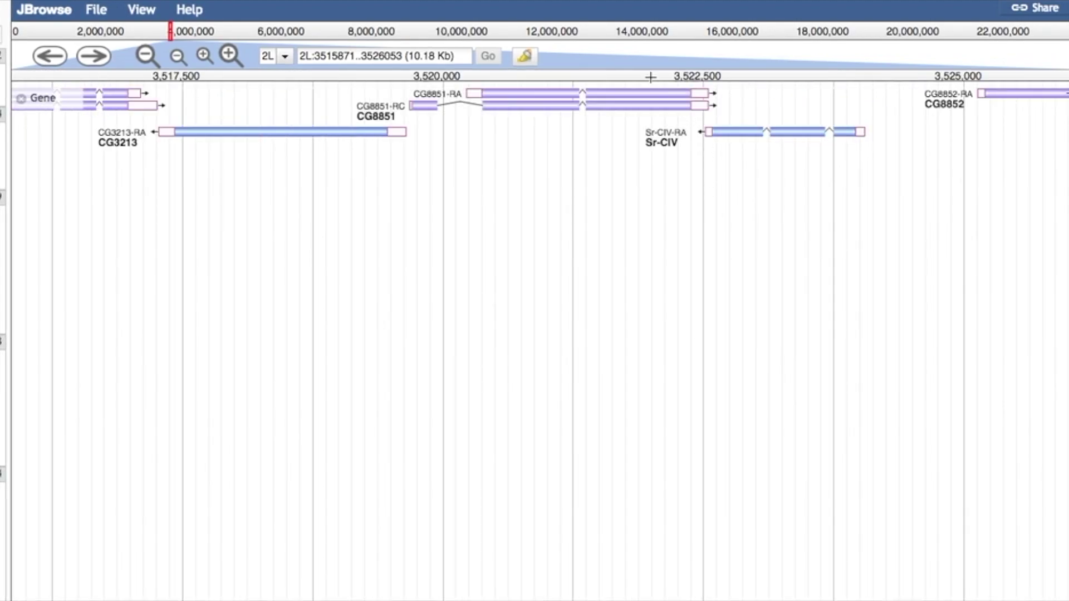
left_click_drag(642, 74, 206, 95)
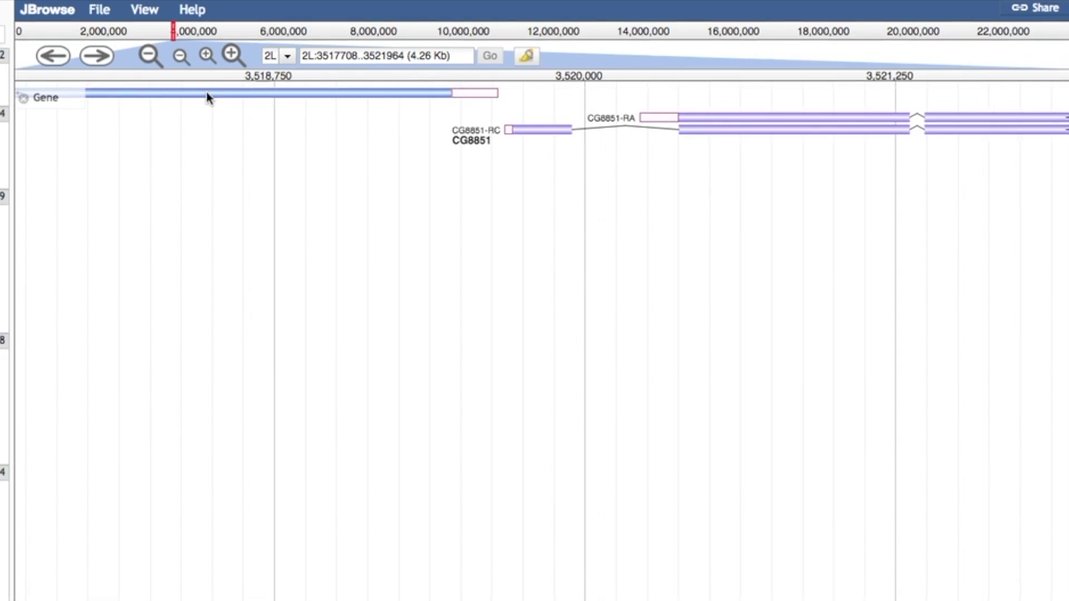
Highlight the stretch around 3,518,750, clear the highlight, and select the location box text
left_click(528, 56)
left_click_drag(441, 128, 198, 144)
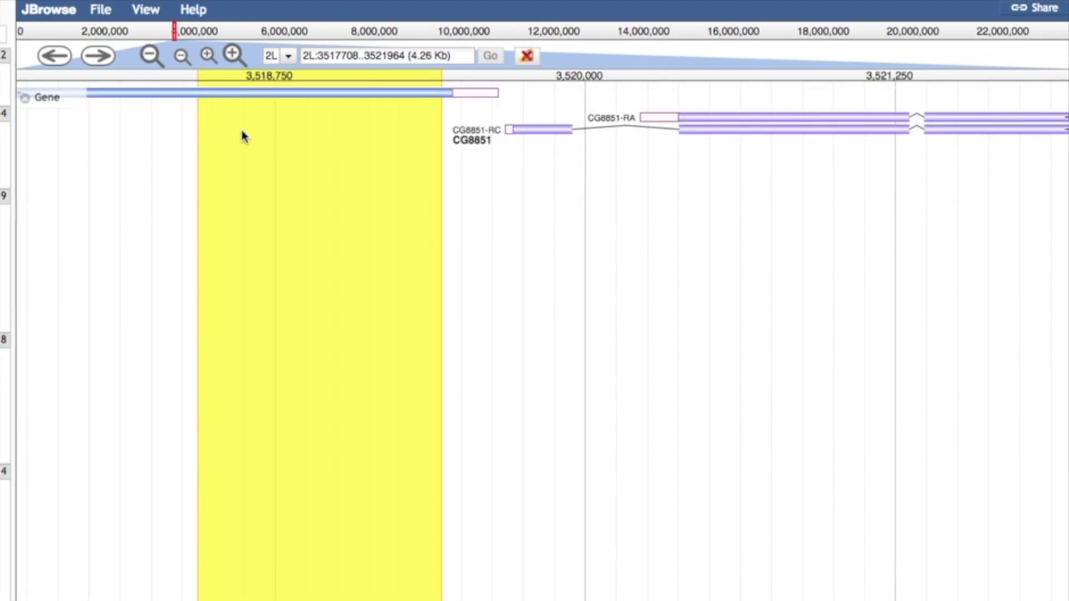
left_click(527, 56)
left_click(288, 56)
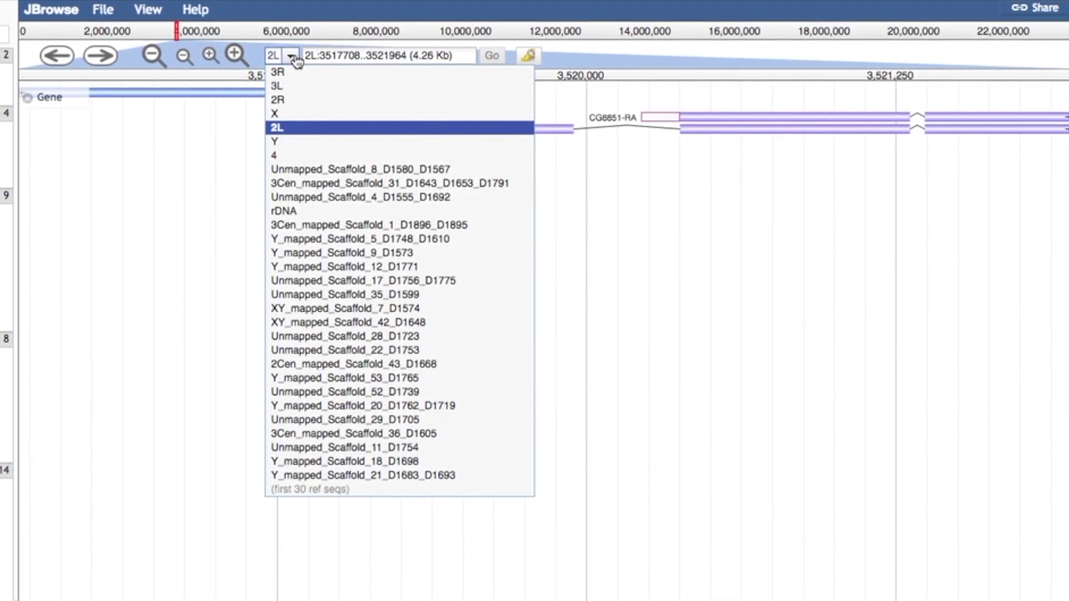
left_click(288, 56)
left_click(312, 54)
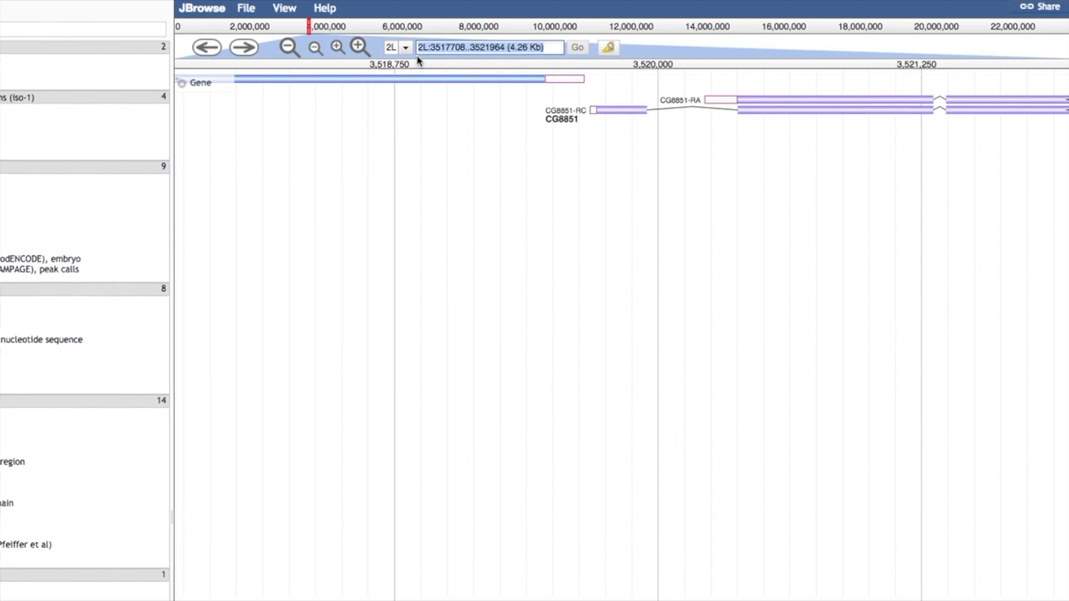
Search for sws and show its Gene-track match at X:7954535..7970517
type("Sws")
left_click(590, 47)
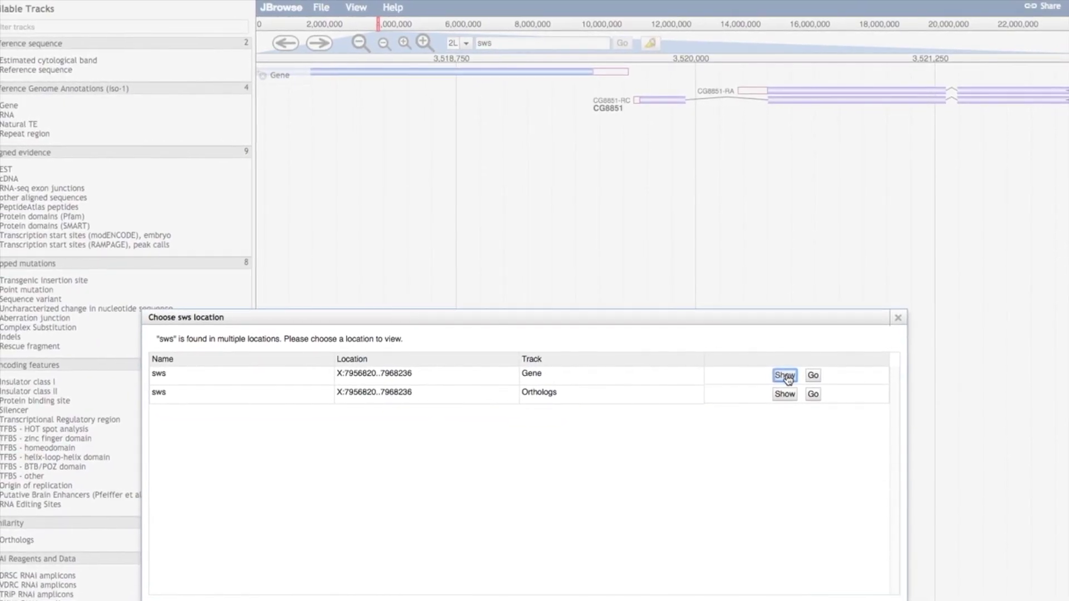
left_click(778, 388)
left_click(815, 373)
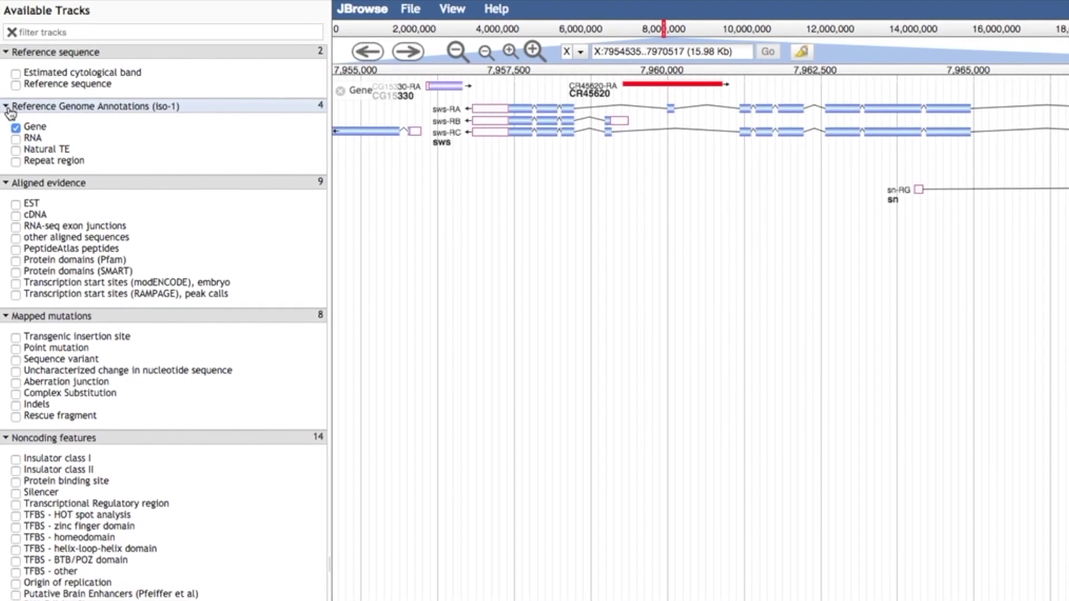
left_click(8, 110)
left_click(8, 109)
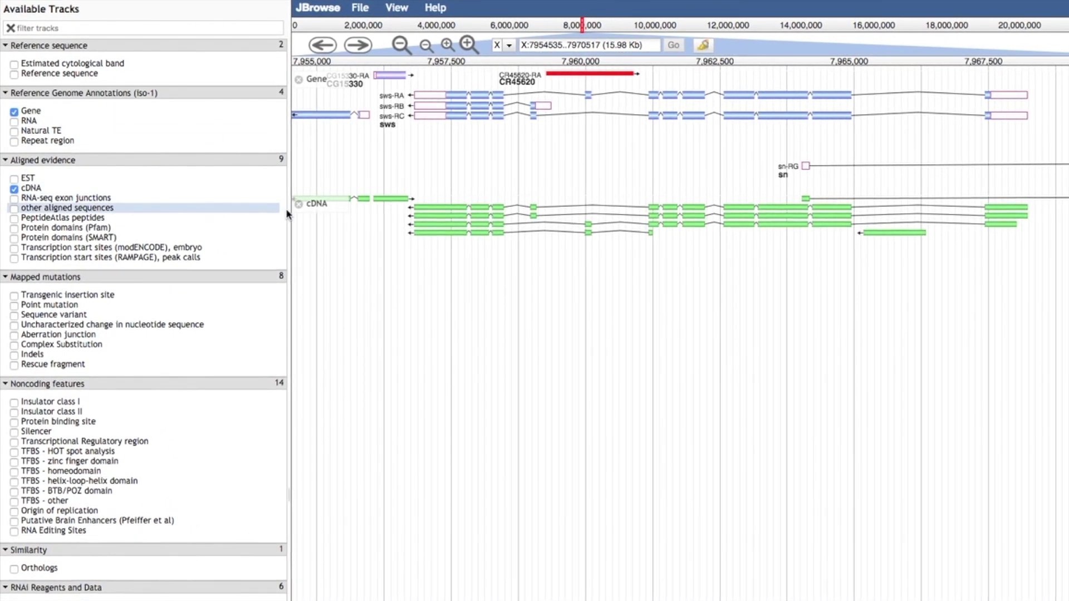
left_click_drag(321, 183, 317, 86)
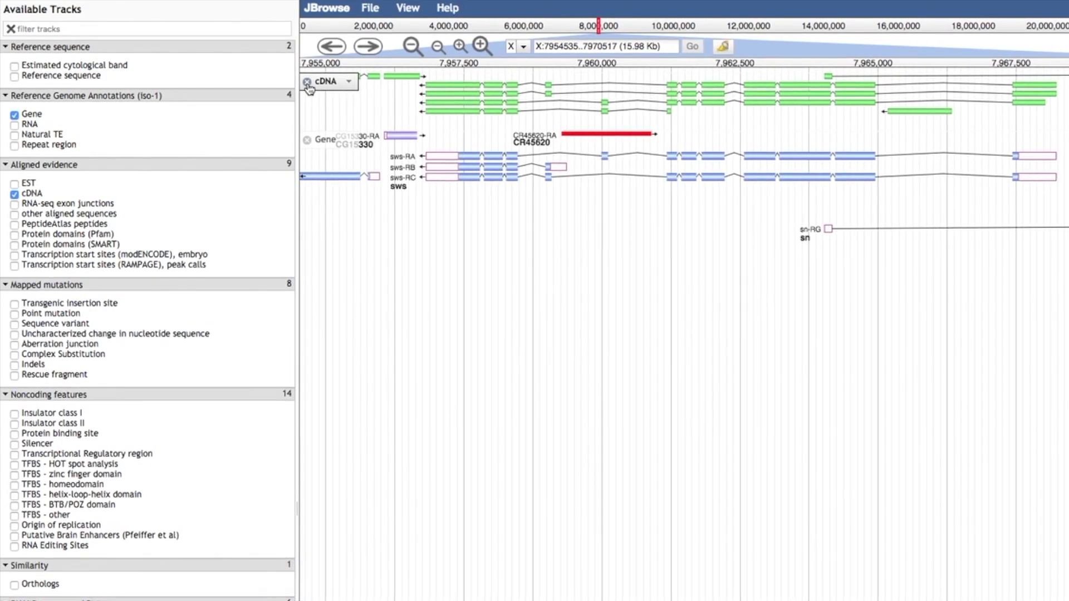
left_click(350, 82)
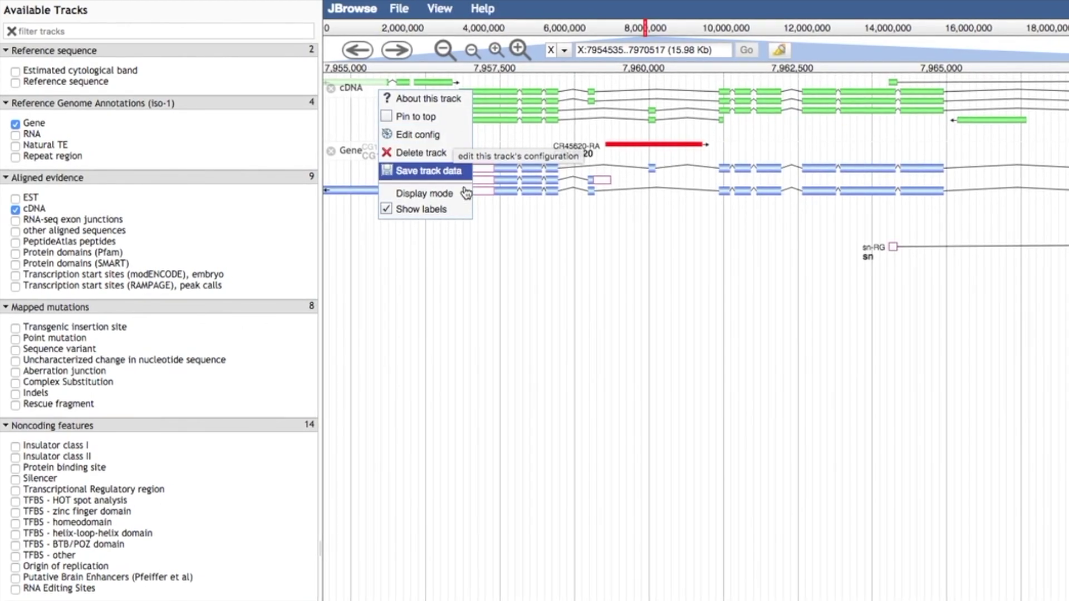
mouse_move(472, 202)
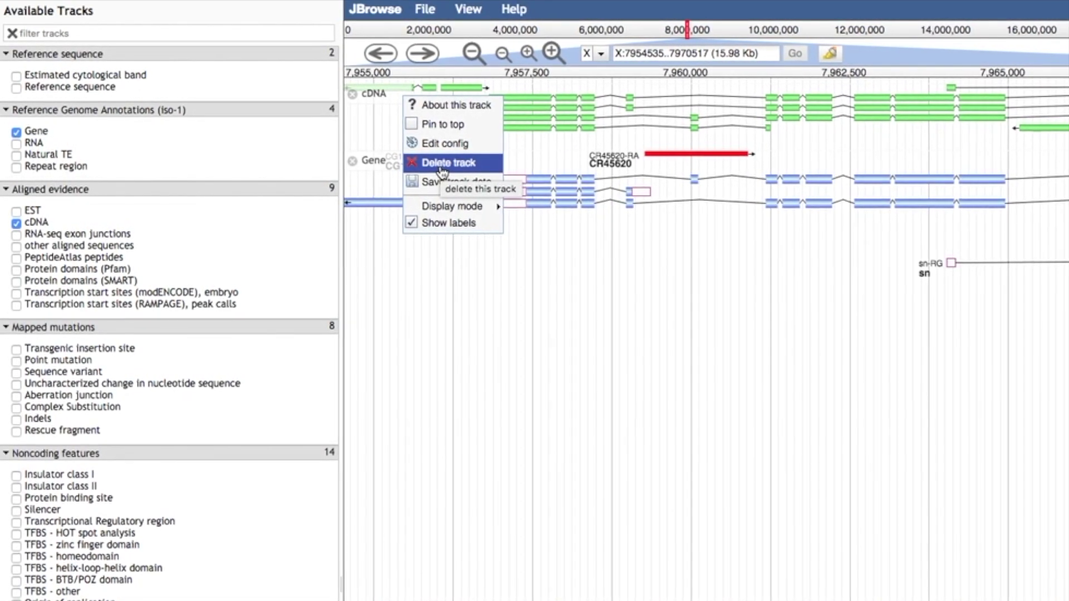
left_click(360, 97)
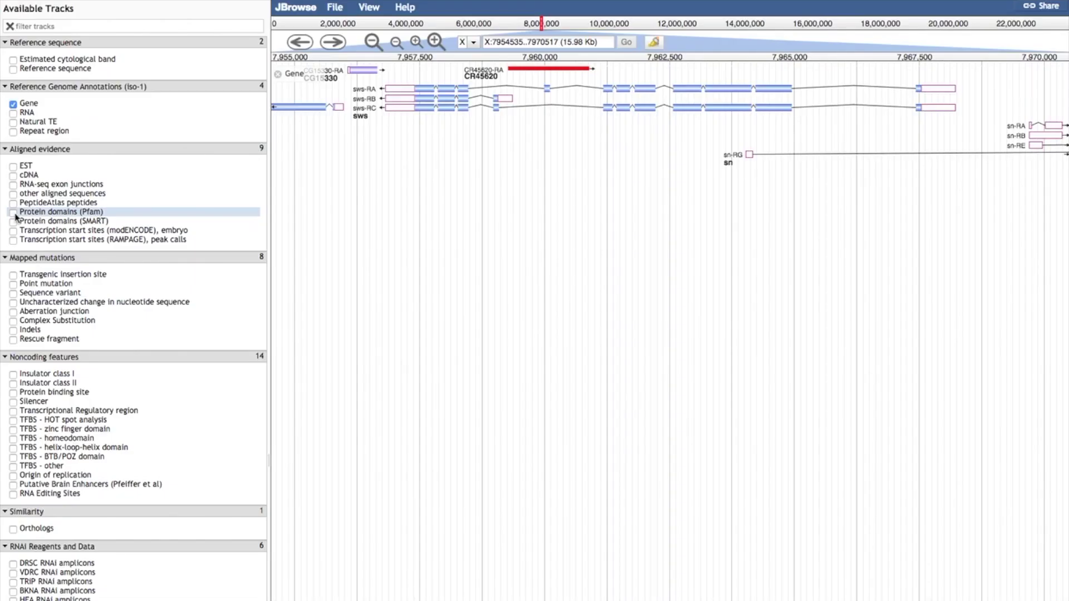
Toggle the Transgenic insertion site track on and back off, leaving only the Gene track
left_click(13, 276)
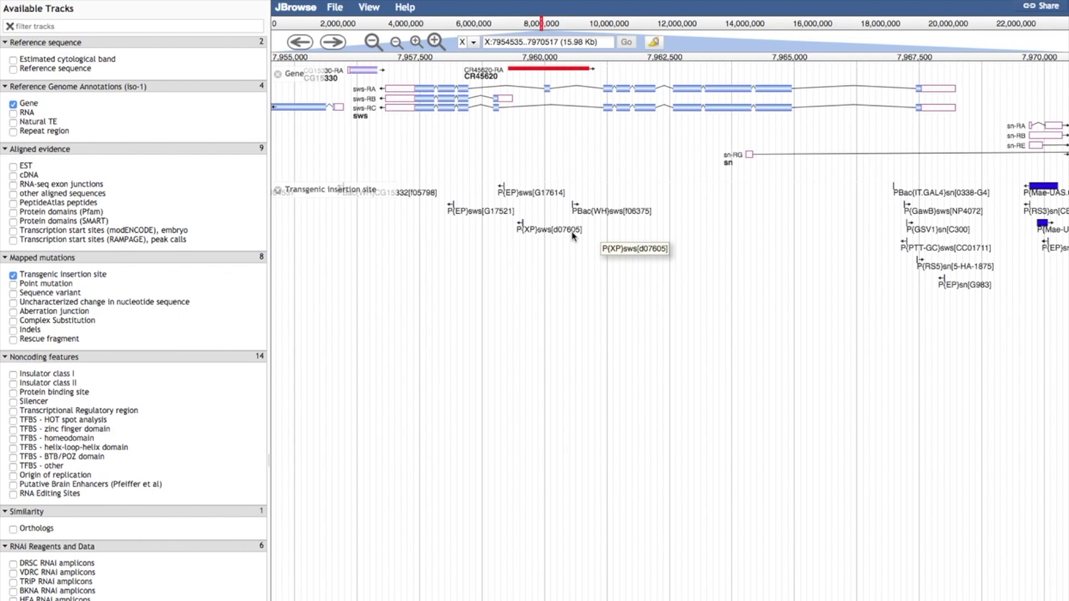
left_click(11, 278)
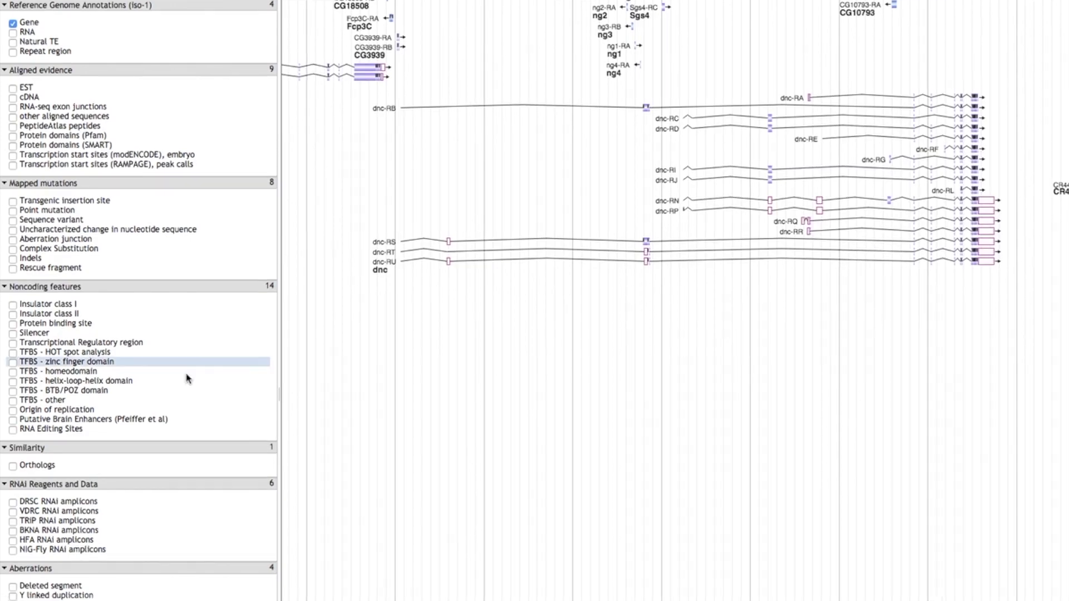
Turn on Orthologs, view the FBgn0000479 ortholog list, then turn Orthologs back off
left_click(34, 465)
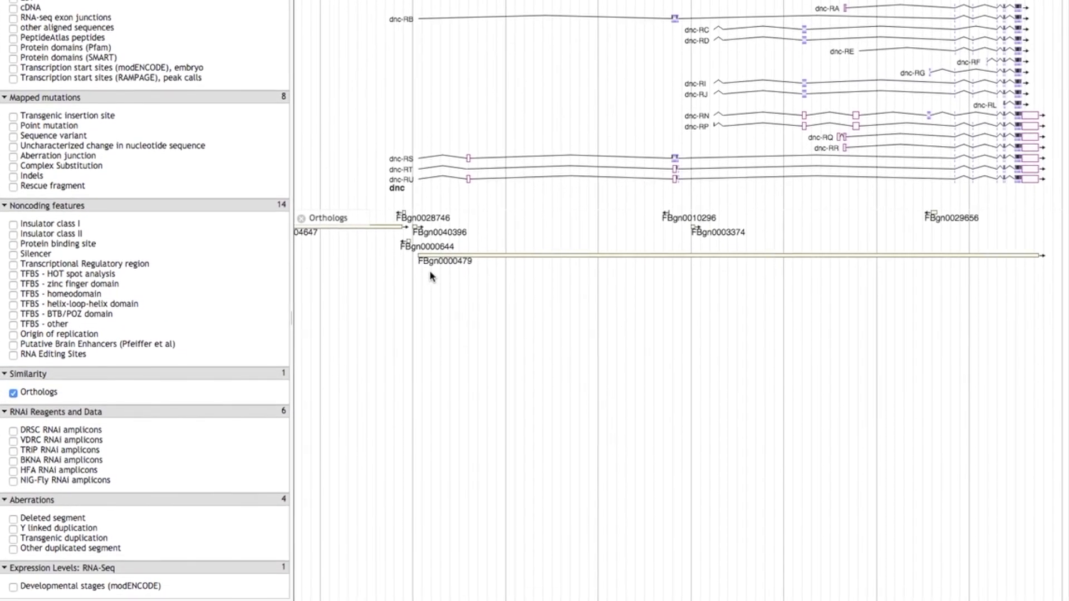
left_click(457, 249)
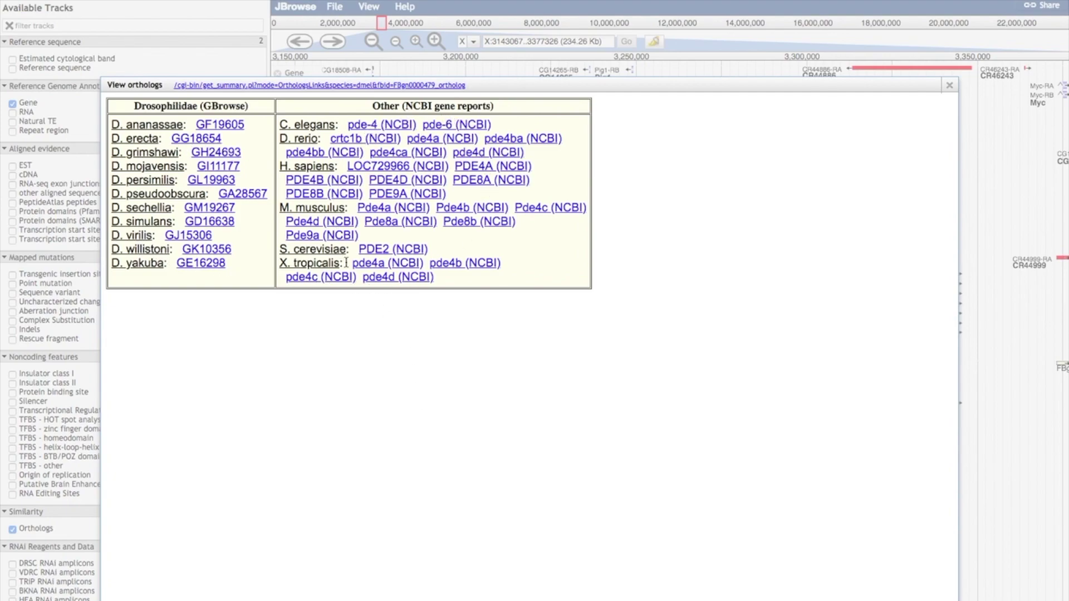
left_click(949, 84)
left_click(12, 529)
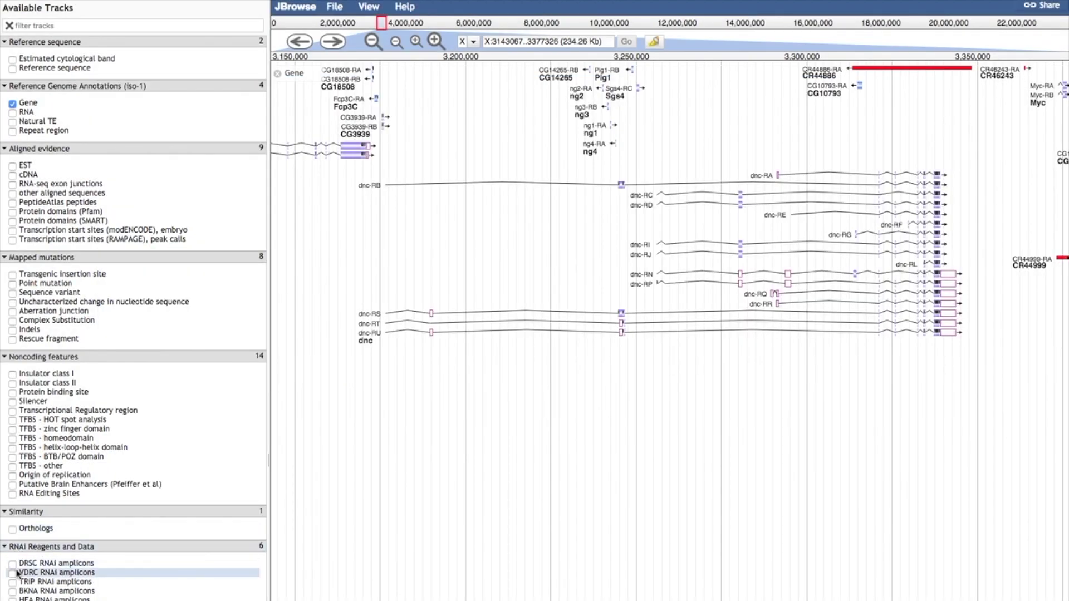
Enable the VDRC, TRiP and NIG-Fly RNAi amplicon tracks
left_click(13, 573)
left_click(13, 583)
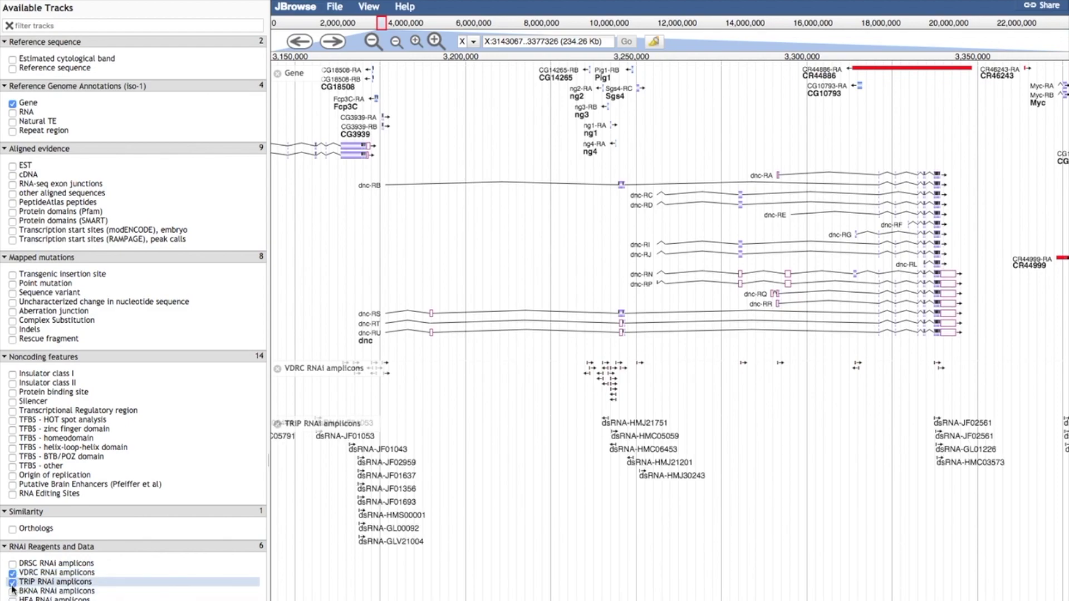
left_click(13, 600)
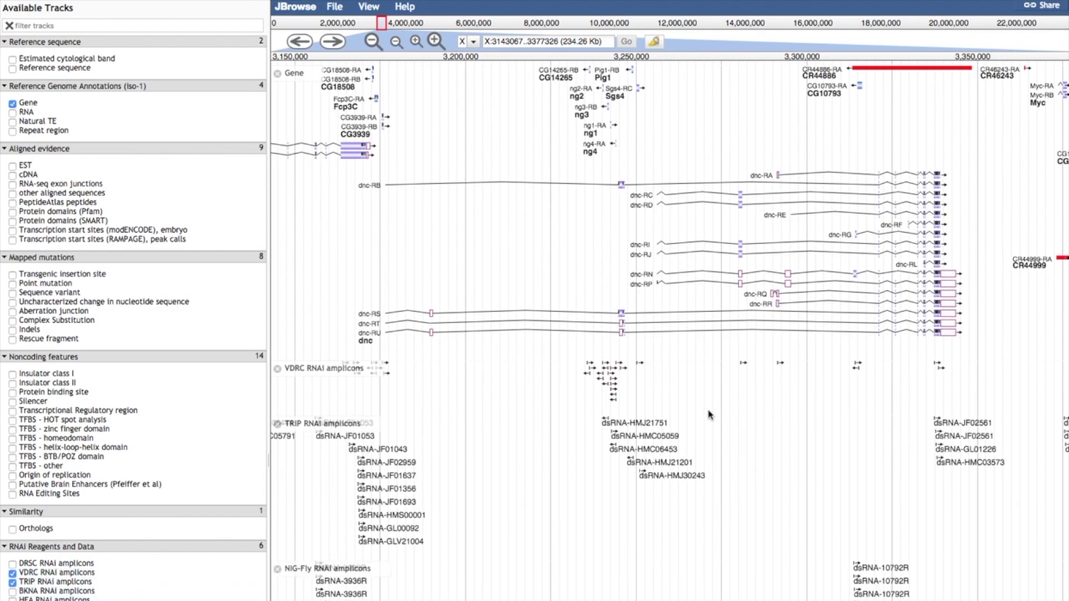